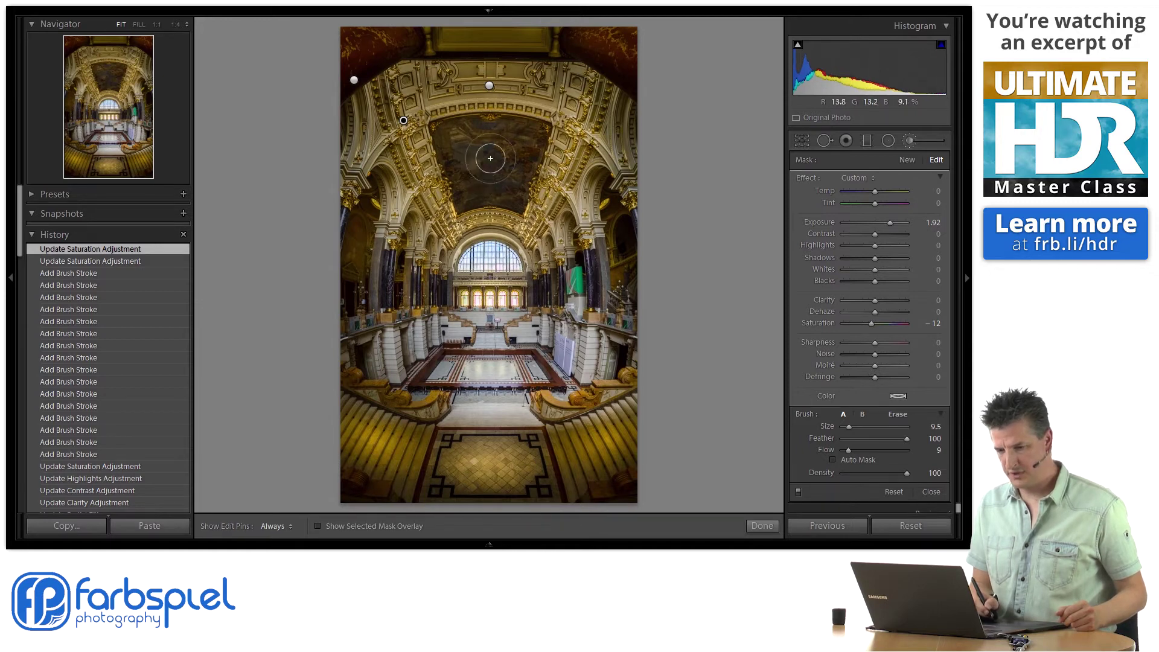
Close the brush adjustments (Exposure 1.92, Saturation −12) and bring up the Basic panel.
{"action": "left_click", "coordinate": [761, 525]}
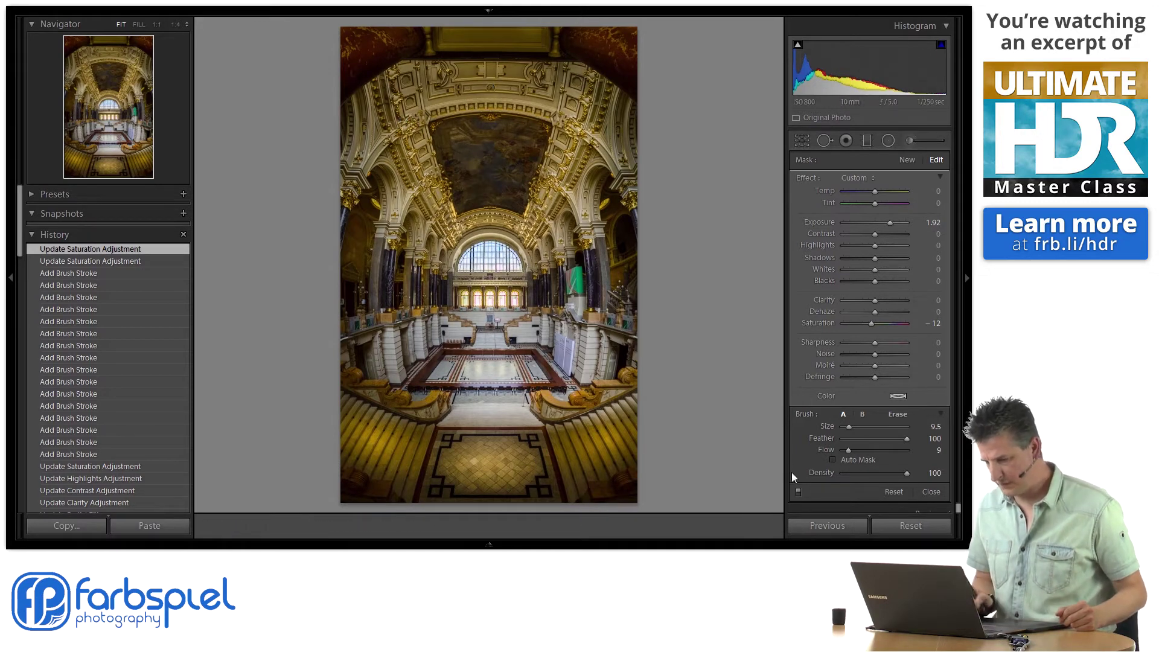
{"action": "left_click", "coordinate": [921, 164]}
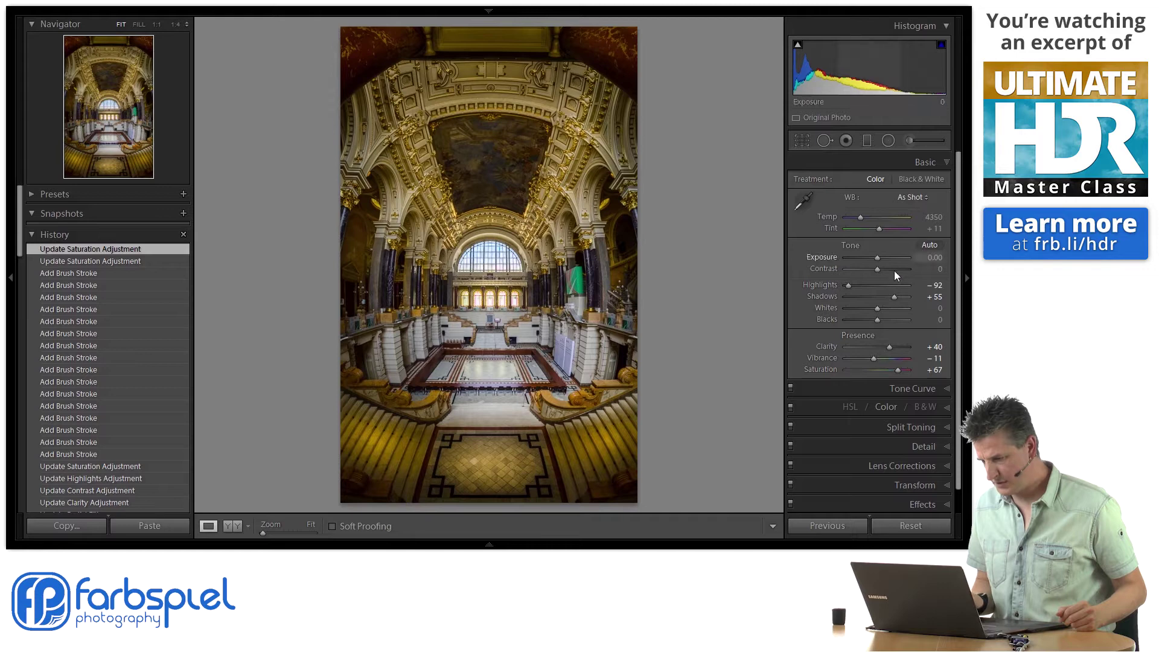
Lower the photo's global Exposure to −0.31, then go back to the Adjustment Brush.
{"action": "left_click_drag", "start_coordinate": [879, 258], "coordinate": [877, 259]}
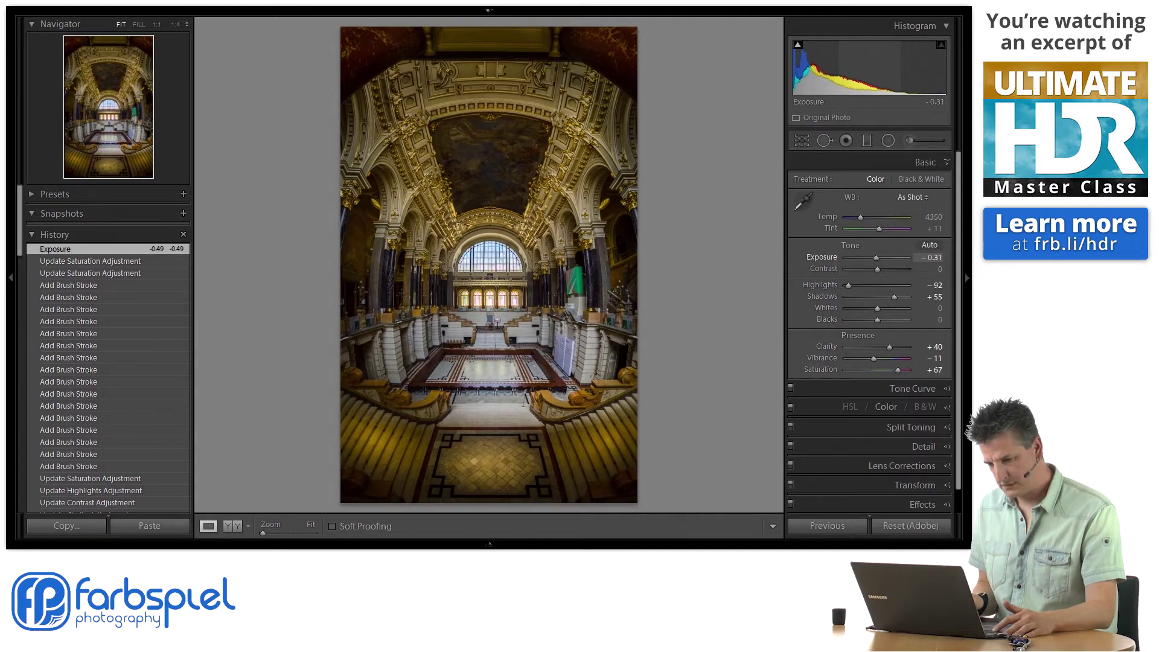
{"action": "left_click_drag", "start_coordinate": [886, 258], "coordinate": [886, 259]}
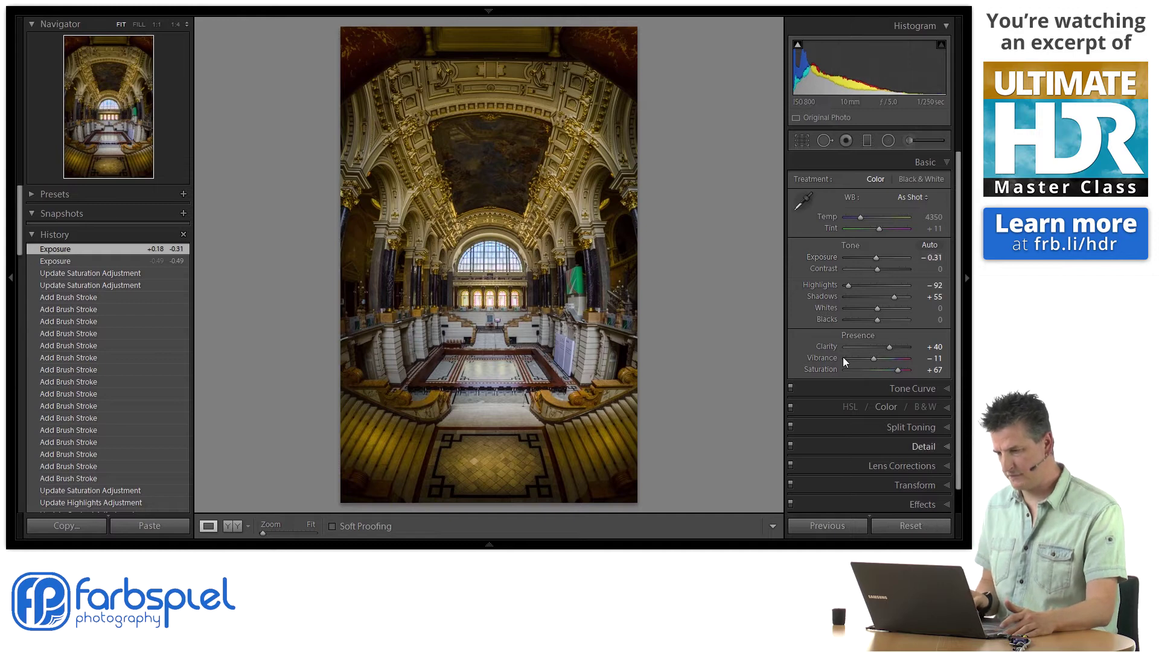
{"action": "left_click", "coordinate": [909, 142]}
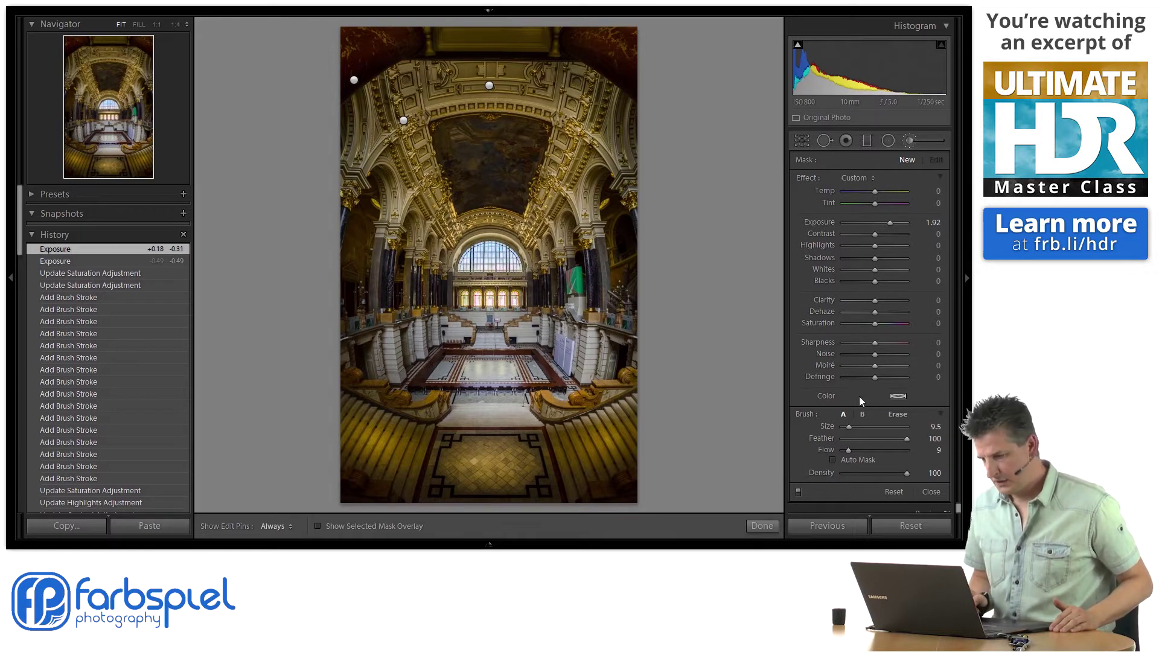
Start a fresh brush at Exposure 0, size 5.8, feather 52, view at FILL, mask overlay on.
{"action": "left_click", "coordinate": [909, 141]}
{"action": "left_click", "coordinate": [908, 141]}
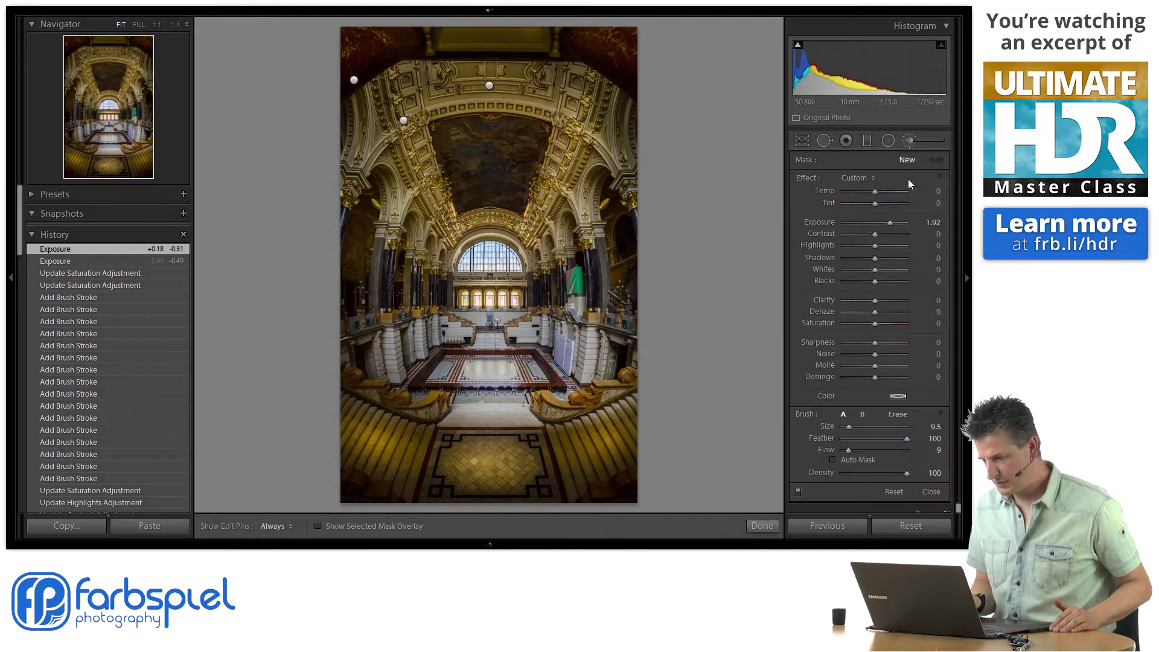
{"action": "double_click", "coordinate": [889, 223]}
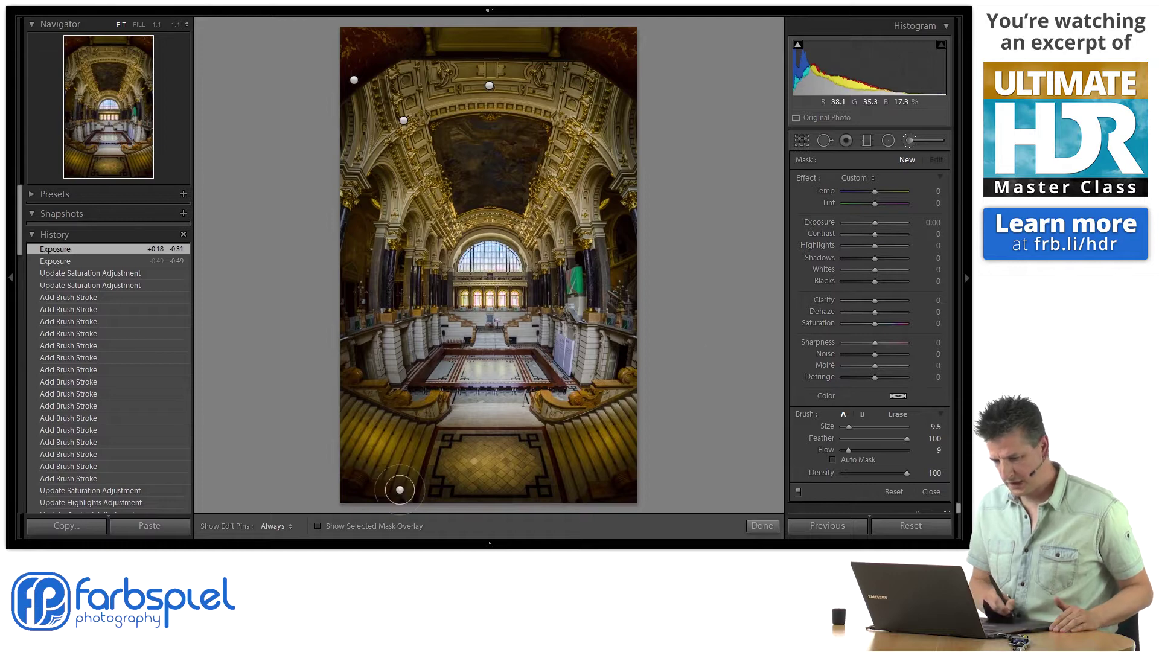
{"action": "left_click", "coordinate": [139, 25]}
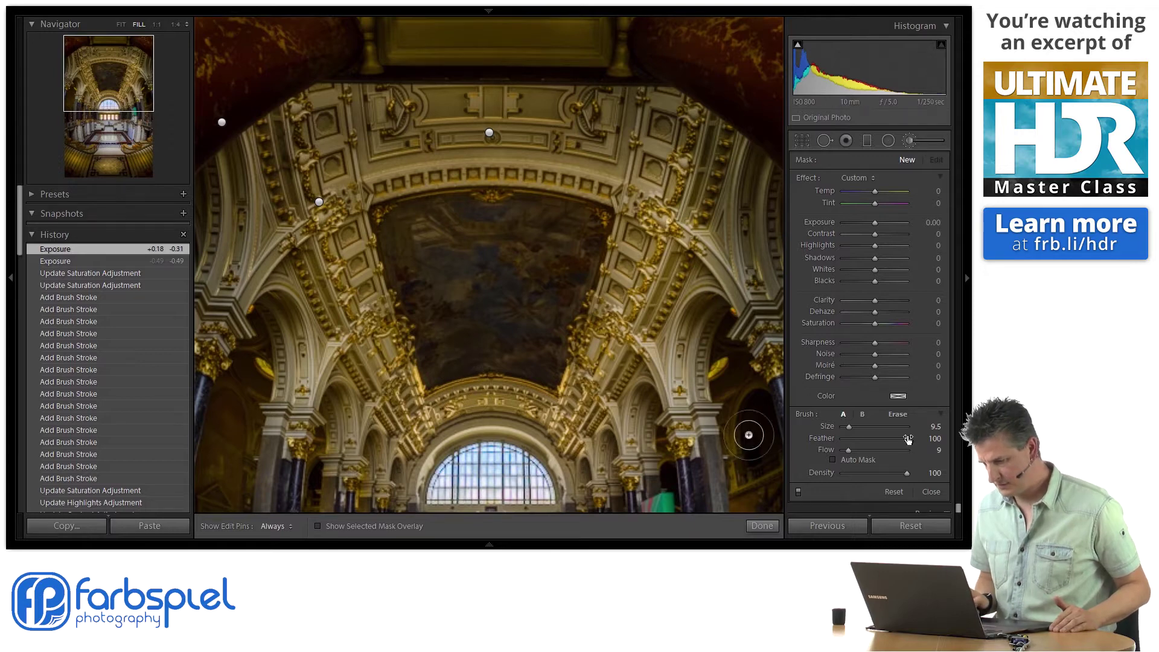
{"action": "left_click_drag", "start_coordinate": [852, 426], "coordinate": [848, 428]}
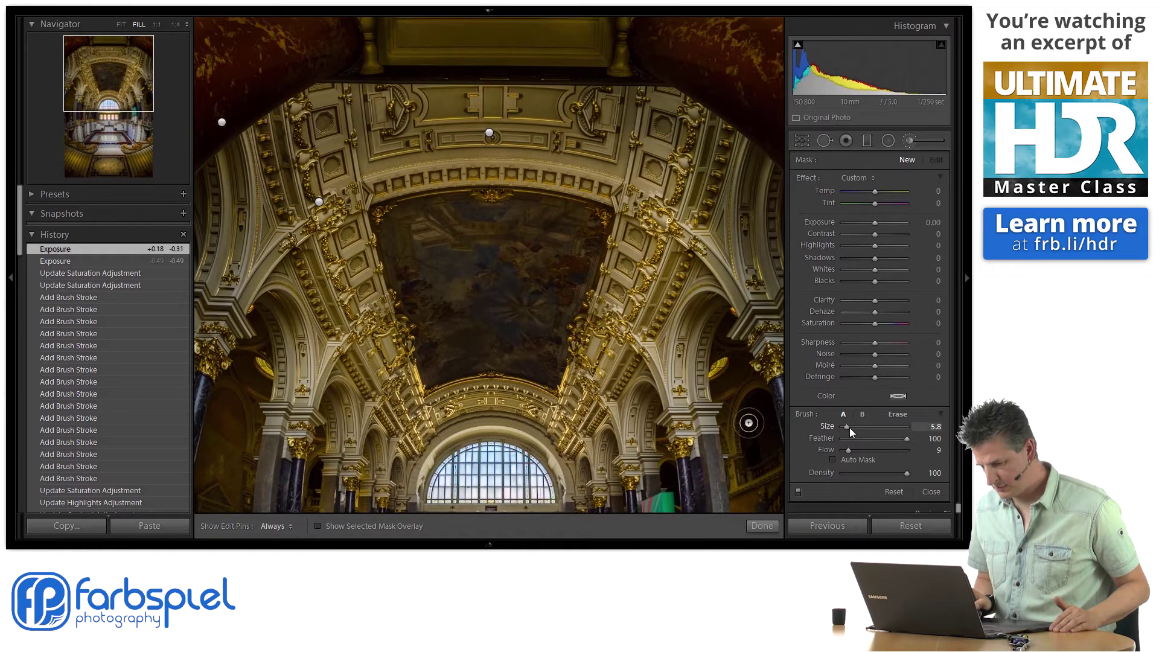
{"action": "left_click_drag", "start_coordinate": [883, 440], "coordinate": [875, 439]}
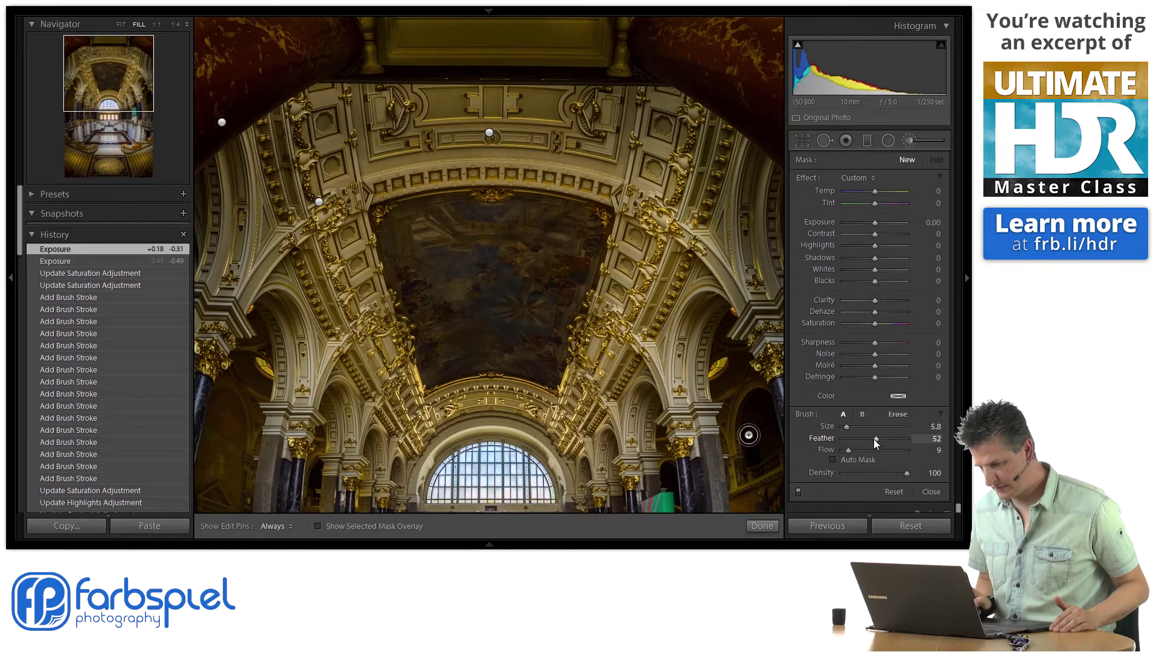
{"action": "left_click", "coordinate": [318, 527]}
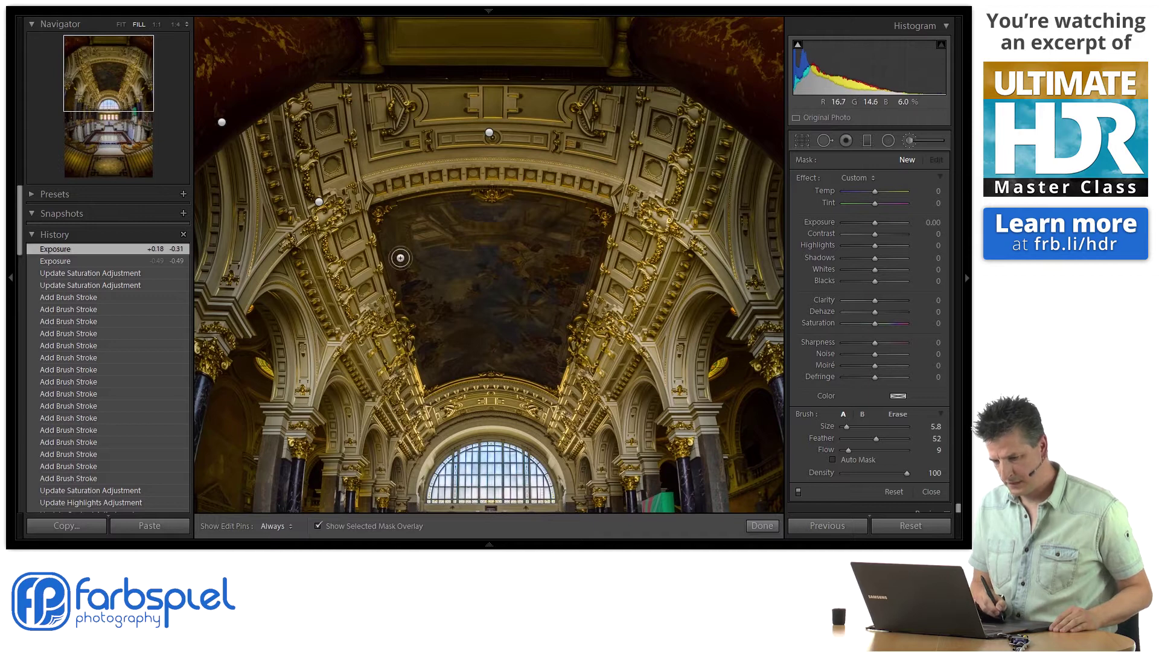
Paint a flow-100 brush mask over the whole central ceiling fresco.
{"action": "key", "text": "h"}
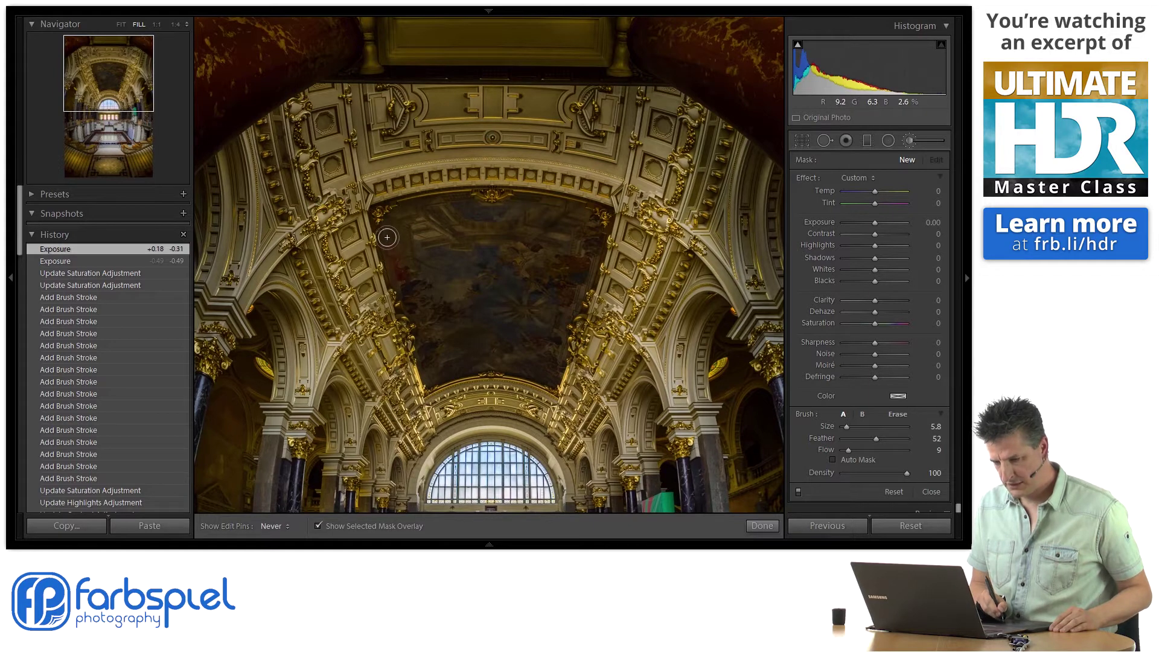
{"action": "key", "text": "h"}
{"action": "key", "text": "0"}
{"action": "left_click", "coordinate": [400, 280]}
{"action": "key", "text": "h"}
{"action": "mouse_move", "coordinate": [393, 263]}
{"action": "left_mouse_down"}
{"action": "mouse_move", "coordinate": [380, 224]}
{"action": "mouse_move", "coordinate": [464, 198]}
{"action": "mouse_move", "coordinate": [600, 217]}
{"action": "mouse_move", "coordinate": [589, 281]}
{"action": "mouse_move", "coordinate": [559, 321]}
{"action": "mouse_move", "coordinate": [554, 376]}
{"action": "mouse_move", "coordinate": [499, 361]}
{"action": "mouse_move", "coordinate": [434, 374]}
{"action": "mouse_move", "coordinate": [388, 238]}
{"action": "mouse_move", "coordinate": [410, 226]}
{"action": "mouse_move", "coordinate": [413, 242]}
{"action": "mouse_move", "coordinate": [434, 246]}
{"action": "mouse_move", "coordinate": [497, 207]}
{"action": "mouse_move", "coordinate": [521, 208]}
{"action": "mouse_move", "coordinate": [537, 244]}
{"action": "mouse_move", "coordinate": [599, 219]}
{"action": "mouse_move", "coordinate": [543, 343]}
{"action": "mouse_move", "coordinate": [495, 355]}
{"action": "mouse_move", "coordinate": [500, 319]}
{"action": "mouse_move", "coordinate": [440, 344]}
{"action": "mouse_move", "coordinate": [466, 288]}
{"action": "mouse_move", "coordinate": [433, 308]}
{"action": "mouse_move", "coordinate": [411, 265]}
{"action": "mouse_move", "coordinate": [446, 258]}
{"action": "mouse_move", "coordinate": [506, 296]}
{"action": "mouse_move", "coordinate": [539, 291]}
{"action": "mouse_move", "coordinate": [448, 368]}
{"action": "mouse_move", "coordinate": [478, 357]}
{"action": "mouse_move", "coordinate": [531, 365]}
{"action": "mouse_move", "coordinate": [497, 289]}
{"action": "mouse_move", "coordinate": [383, 215]}
{"action": "mouse_move", "coordinate": [460, 201]}
{"action": "left_mouse_up"}
{"action": "left_click", "coordinate": [275, 526]}
{"action": "left_click", "coordinate": [275, 504]}
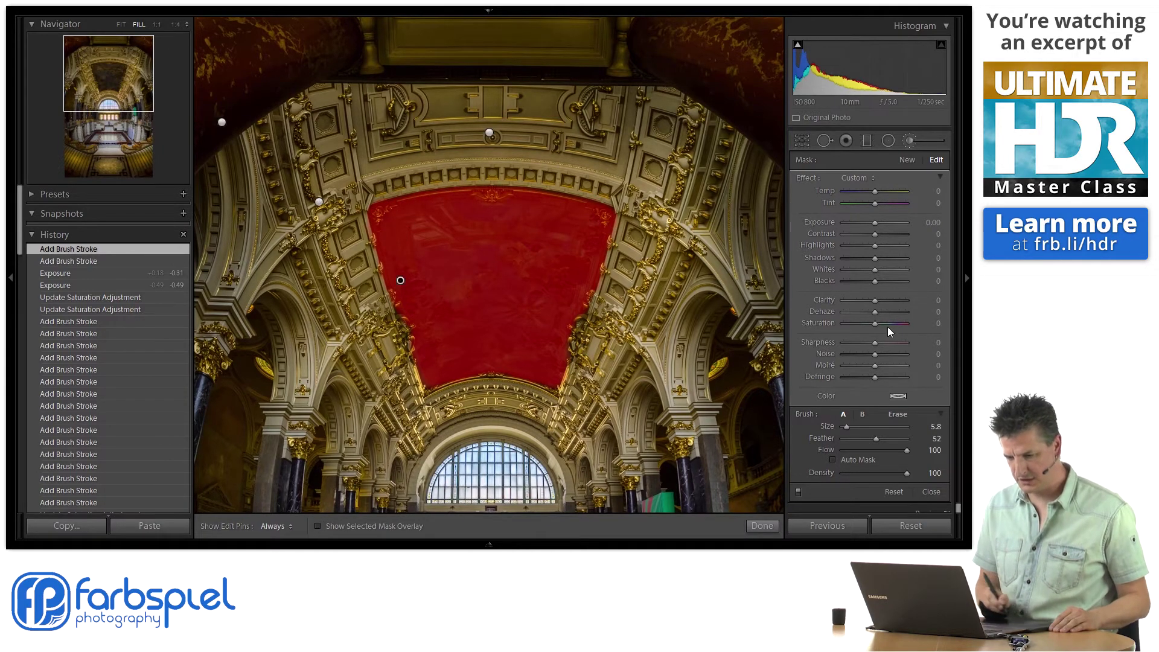
Hide the overlay and give the fresco mask Exposure 1.46, Contrast 25, Clarity 38, Saturation 46.
{"action": "key", "text": "o"}
{"action": "mouse_move", "coordinate": [875, 223]}
{"action": "left_mouse_down"}
{"action": "mouse_move", "coordinate": [886, 221]}
{"action": "mouse_move", "coordinate": [882, 236]}
{"action": "left_mouse_up"}
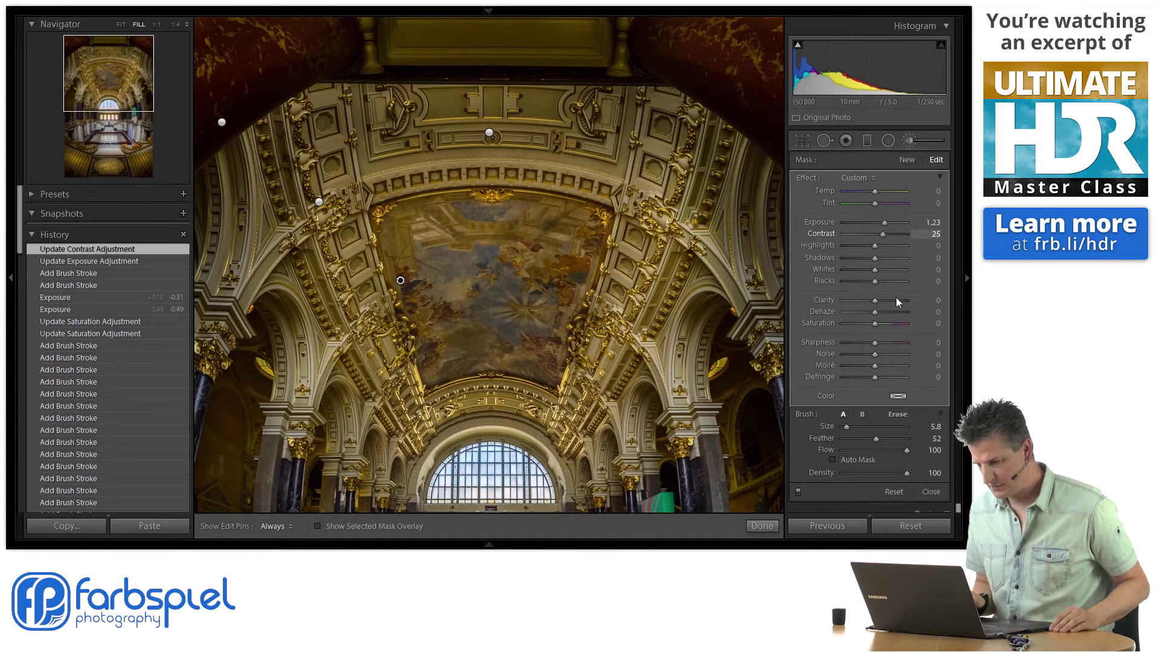
{"action": "left_click_drag", "start_coordinate": [875, 302], "coordinate": [886, 325]}
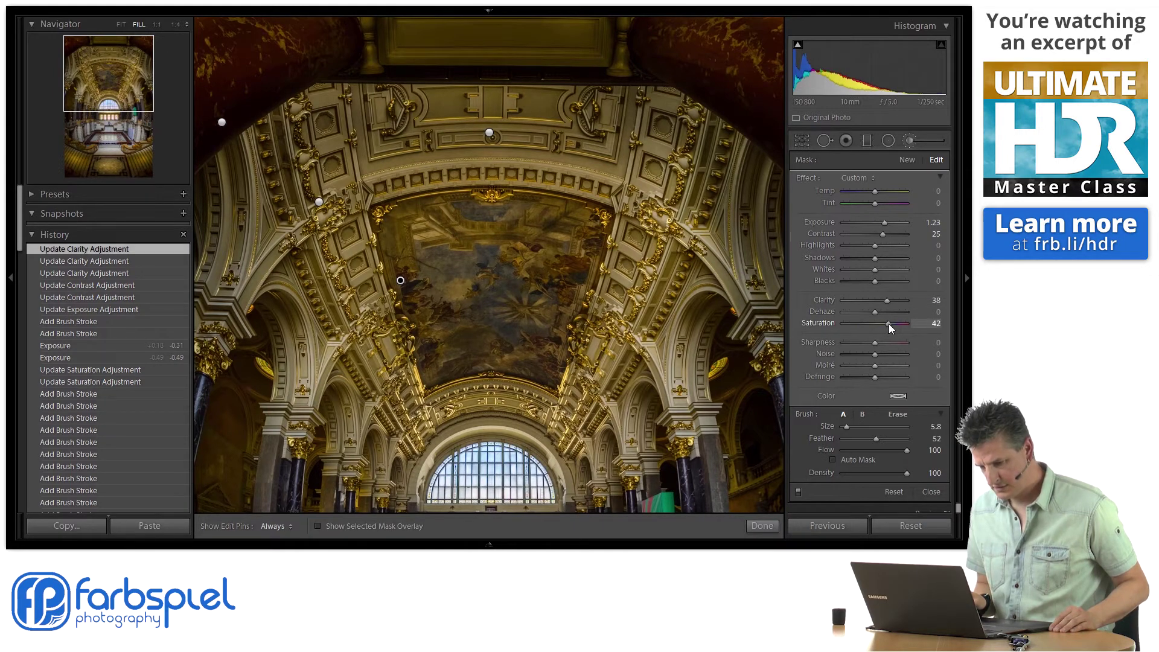
{"action": "left_click_drag", "start_coordinate": [893, 325], "coordinate": [892, 324]}
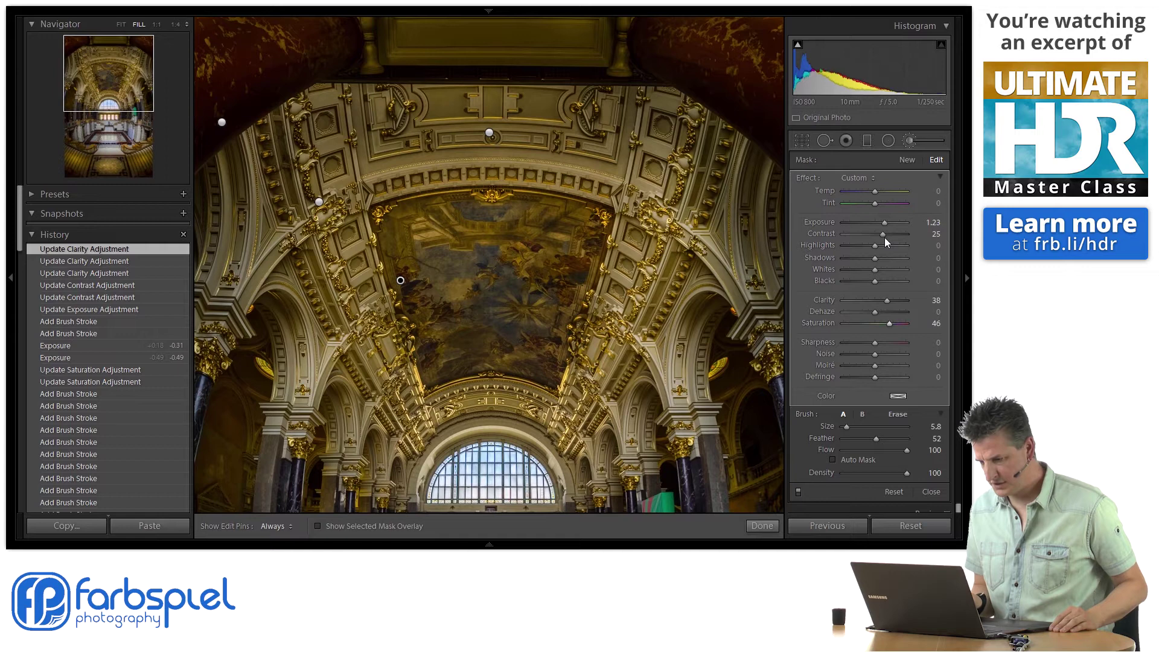
{"action": "left_click_drag", "start_coordinate": [884, 224], "coordinate": [886, 223]}
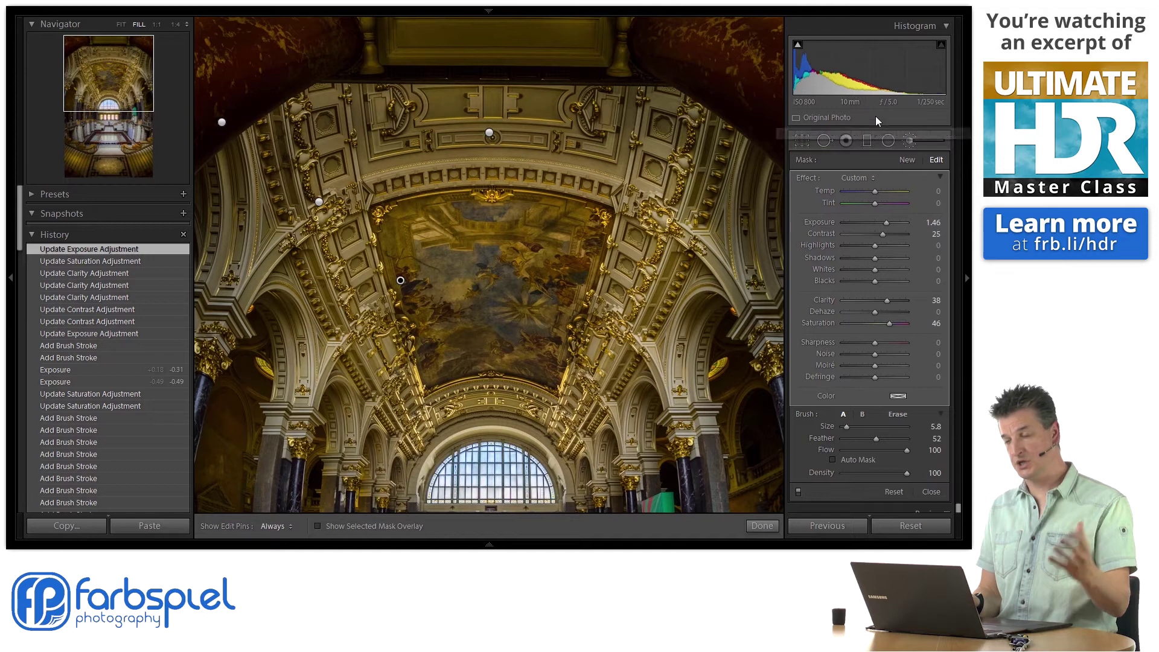
Draw a radial filter over the fresco with Exposure 1.23, Feather 80, Contrast 23, Saturation 21.
{"action": "left_click", "coordinate": [888, 140]}
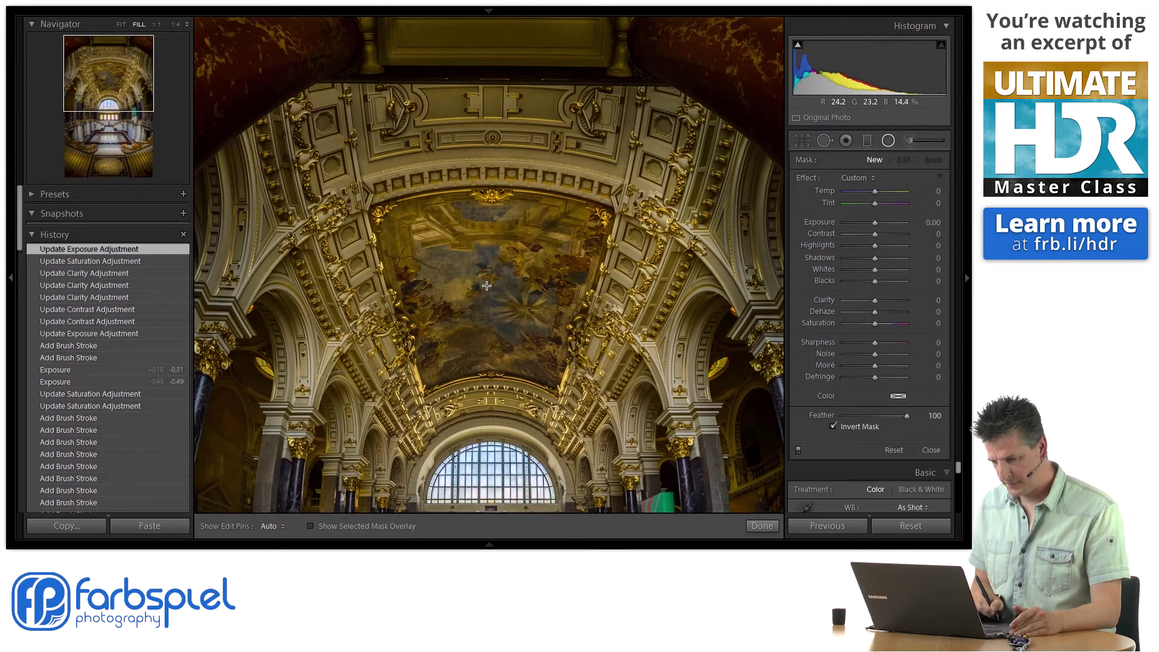
{"action": "left_click_drag", "start_coordinate": [488, 285], "coordinate": [558, 364]}
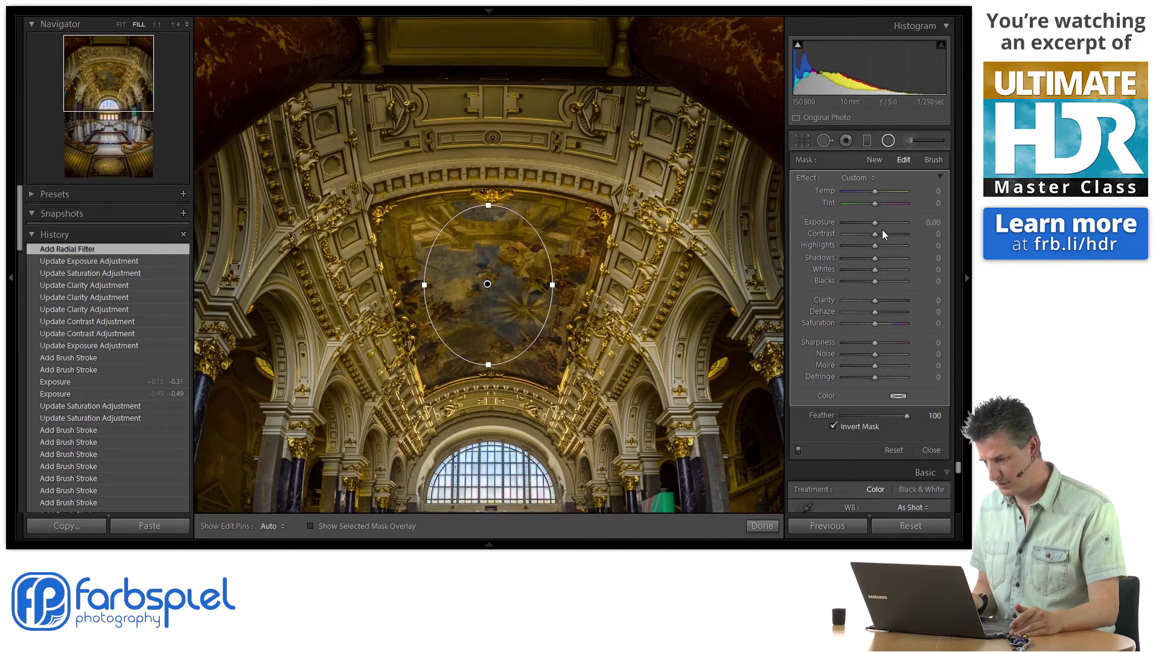
{"action": "left_click_drag", "start_coordinate": [875, 223], "coordinate": [884, 224]}
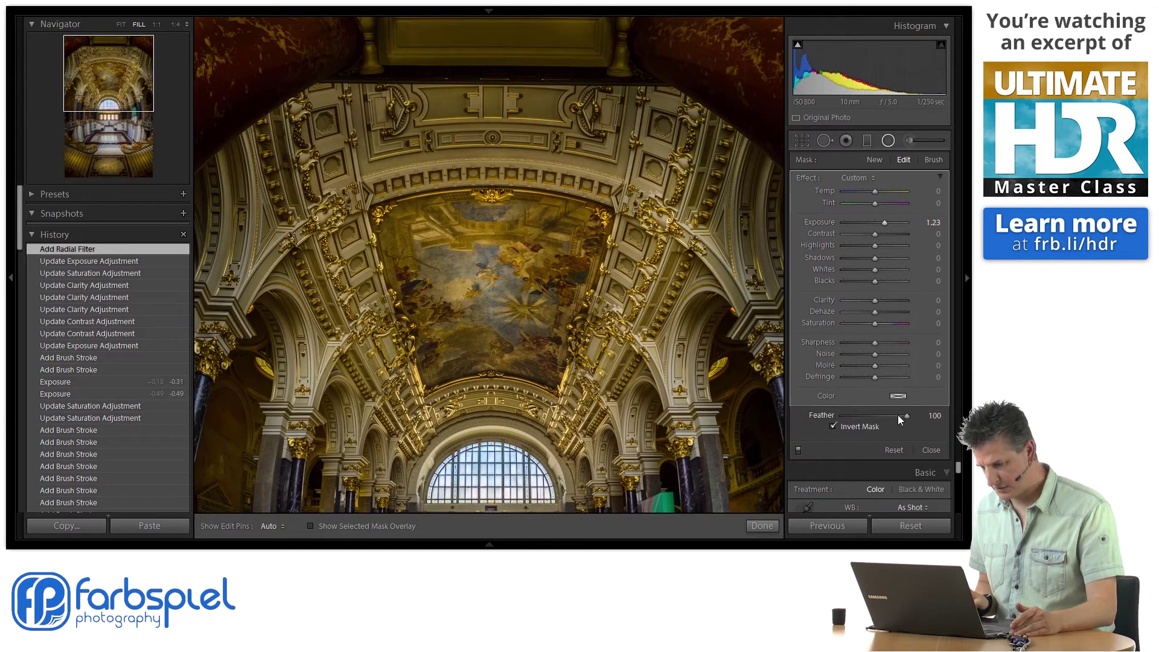
{"action": "left_click_drag", "start_coordinate": [897, 415], "coordinate": [893, 415]}
{"action": "left_click_drag", "start_coordinate": [877, 237], "coordinate": [882, 236]}
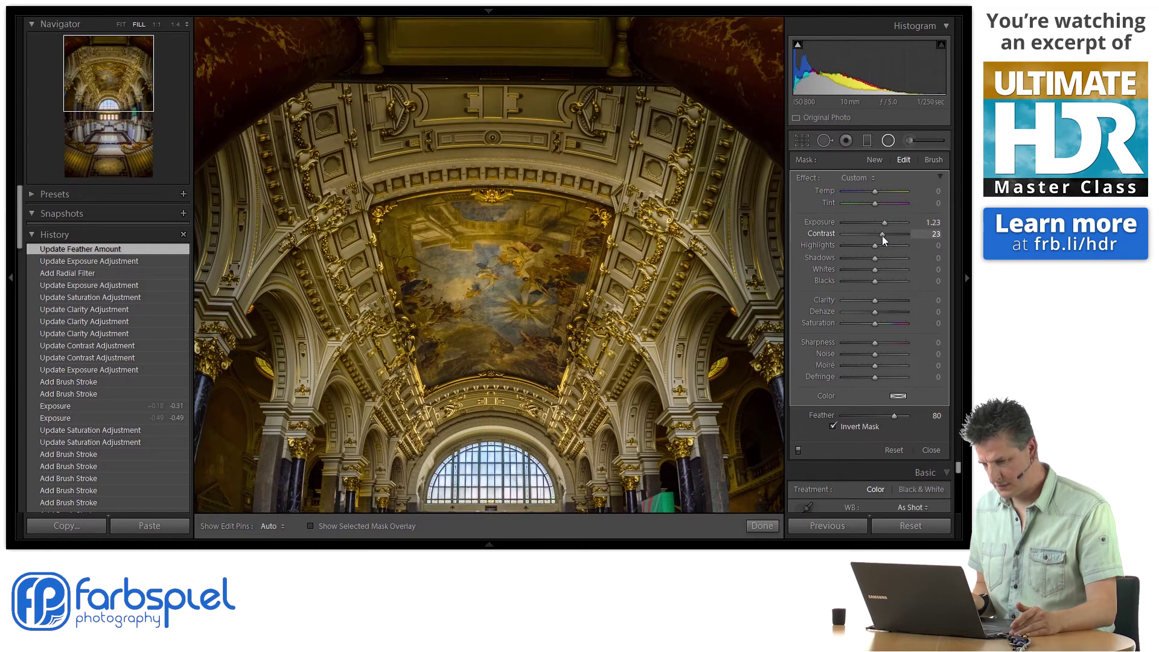
{"action": "left_click", "coordinate": [882, 324]}
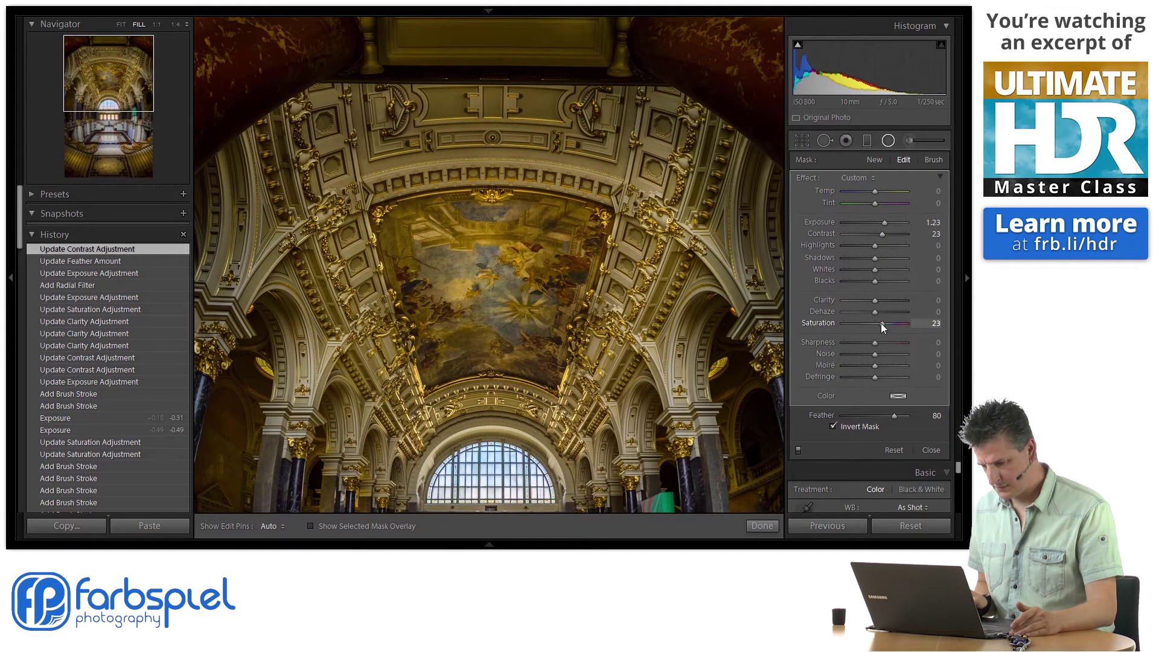
Reshape the radial filter wider and taller into a near-circle around the fresco.
{"action": "mouse_move", "coordinate": [488, 284]}
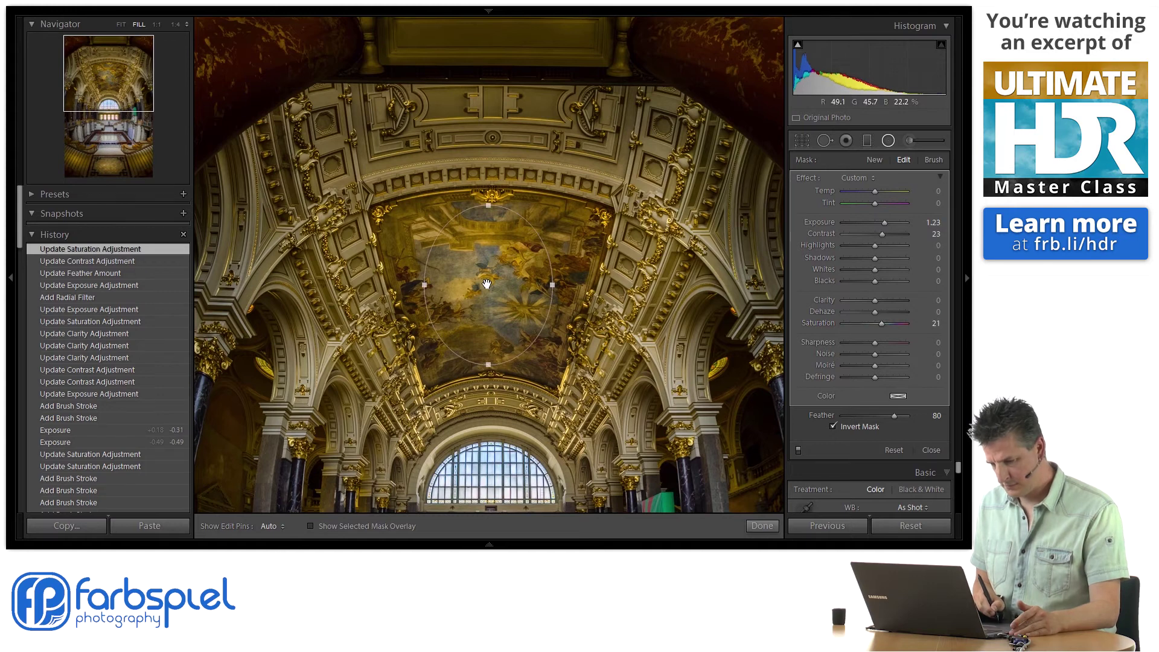
{"action": "left_click_drag", "start_coordinate": [561, 283], "coordinate": [574, 284]}
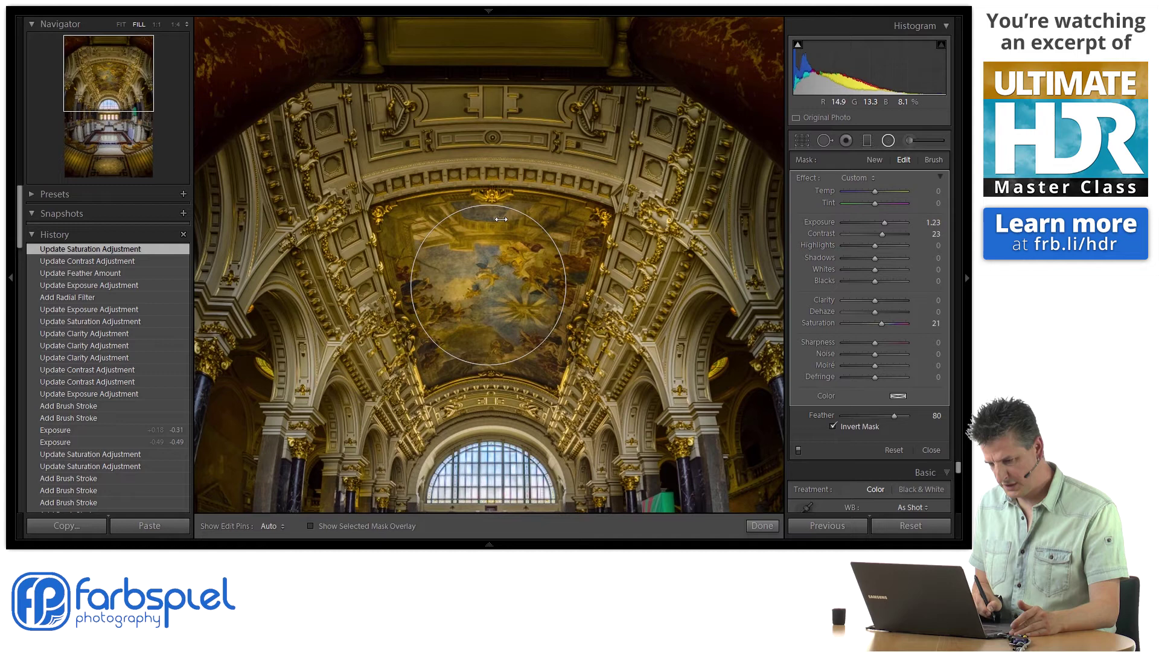
{"action": "left_click_drag", "start_coordinate": [489, 205], "coordinate": [489, 198]}
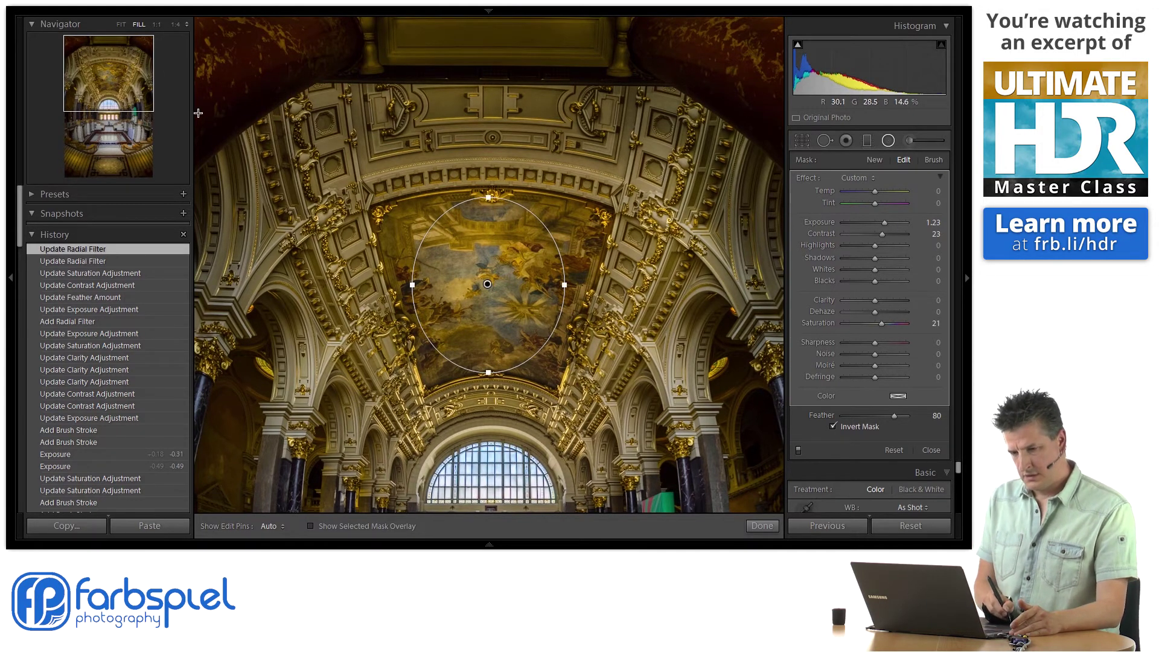
Fit the whole photo in the view and finish the radial filter, returning to the Basic panel.
{"action": "left_click", "coordinate": [121, 24]}
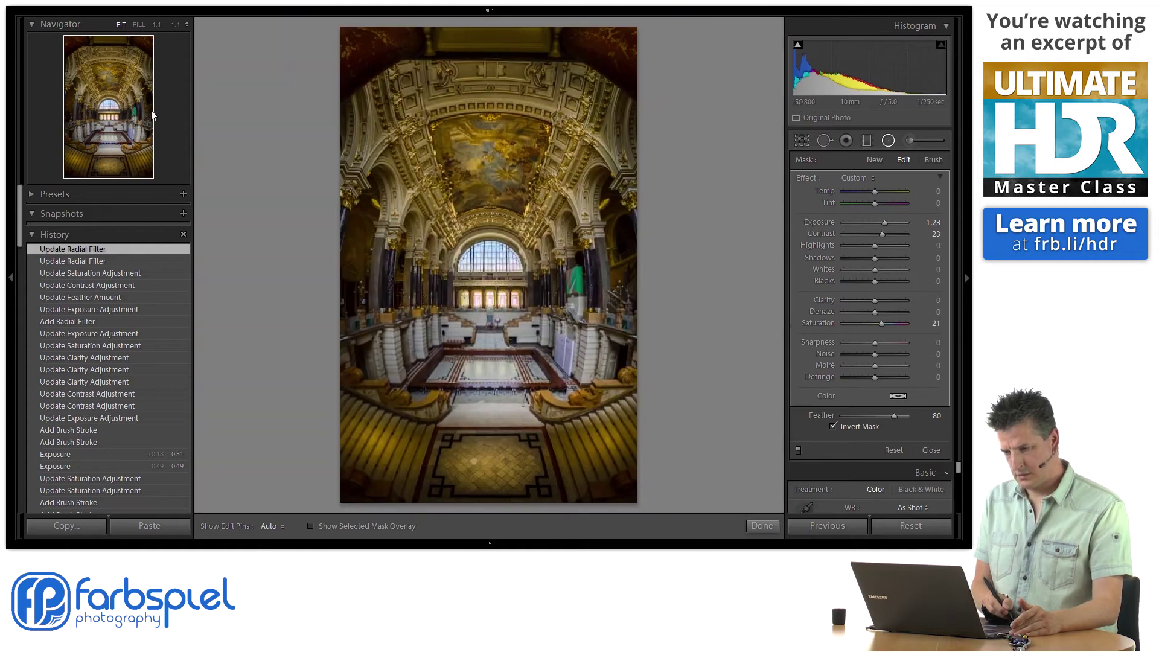
{"action": "mouse_move", "coordinate": [707, 377]}
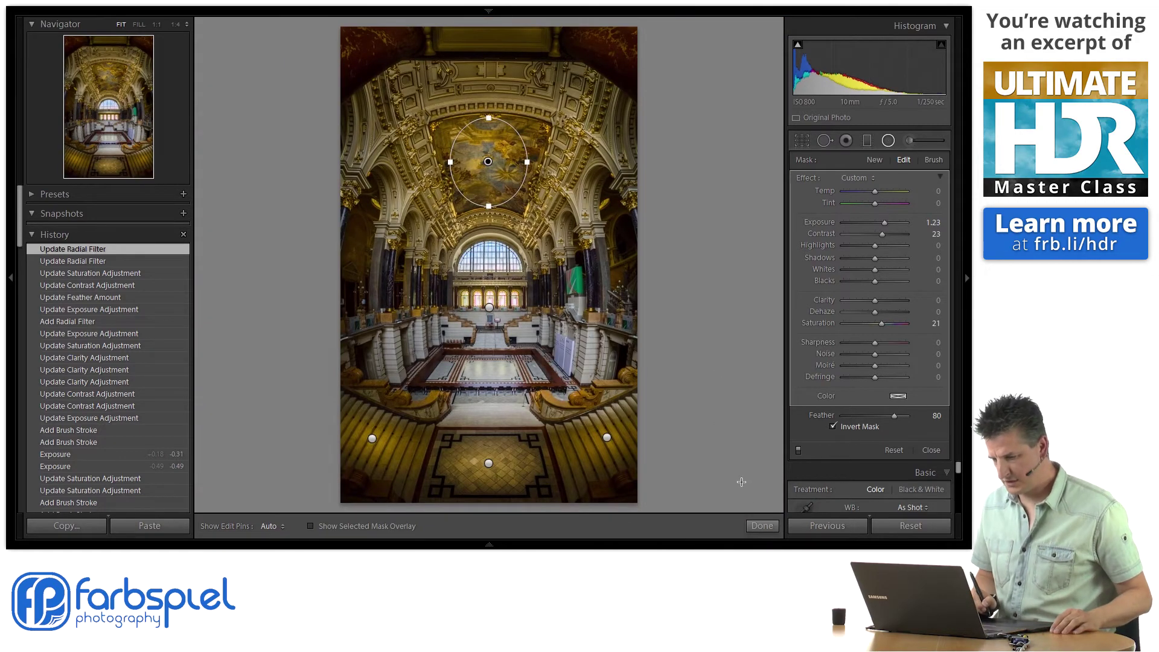
{"action": "left_click", "coordinate": [761, 525]}
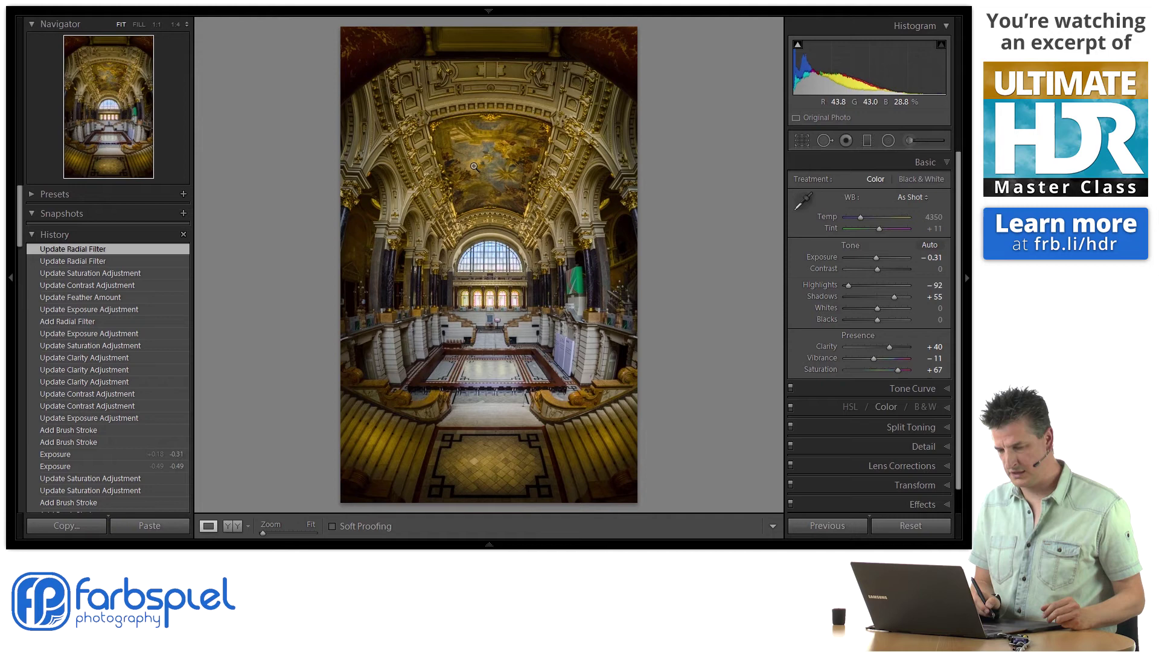
Lower the fresco brush adjustment's Exposure to 1.15.
{"action": "left_click", "coordinate": [908, 145]}
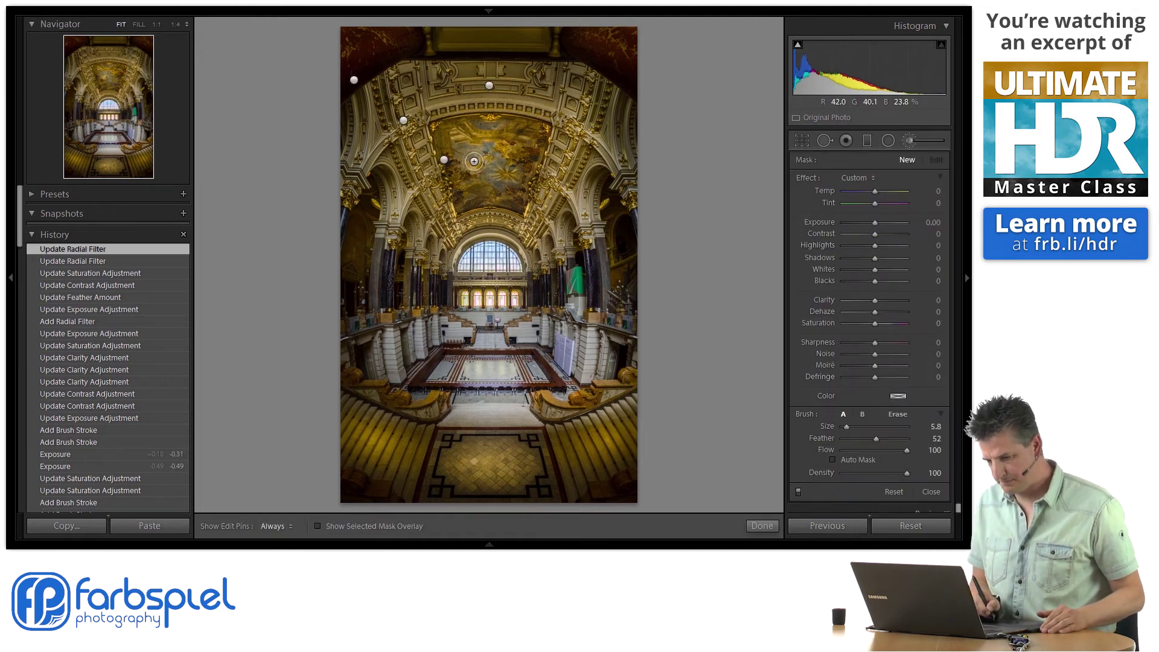
{"action": "left_click", "coordinate": [443, 160]}
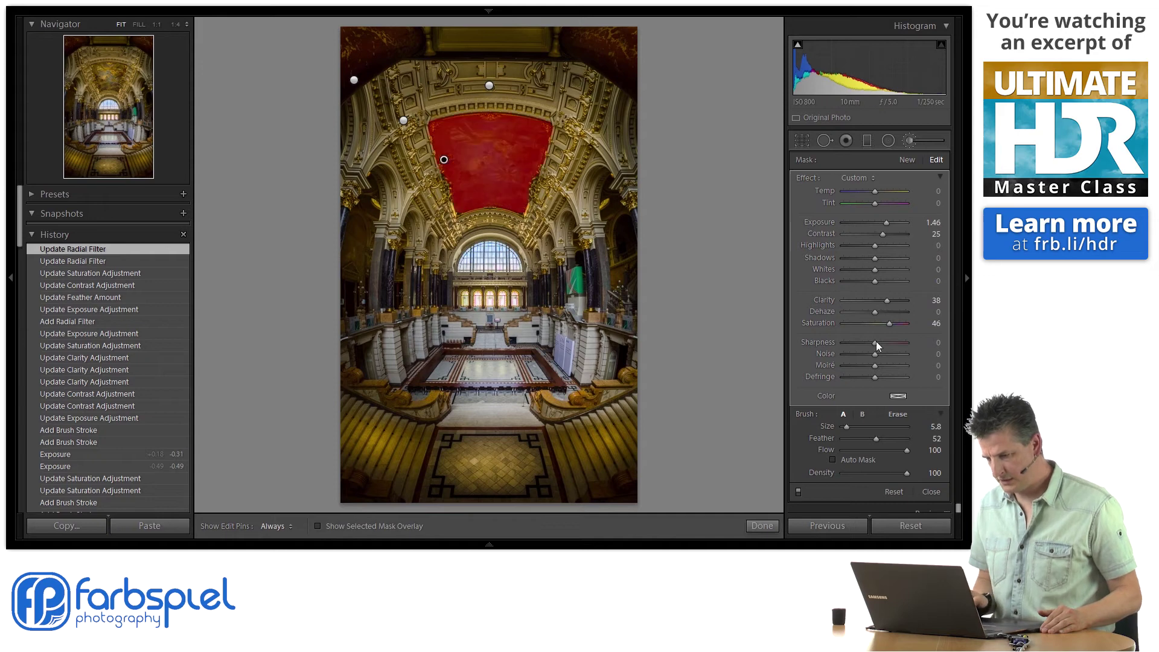
{"action": "left_click_drag", "start_coordinate": [886, 223], "coordinate": [885, 223]}
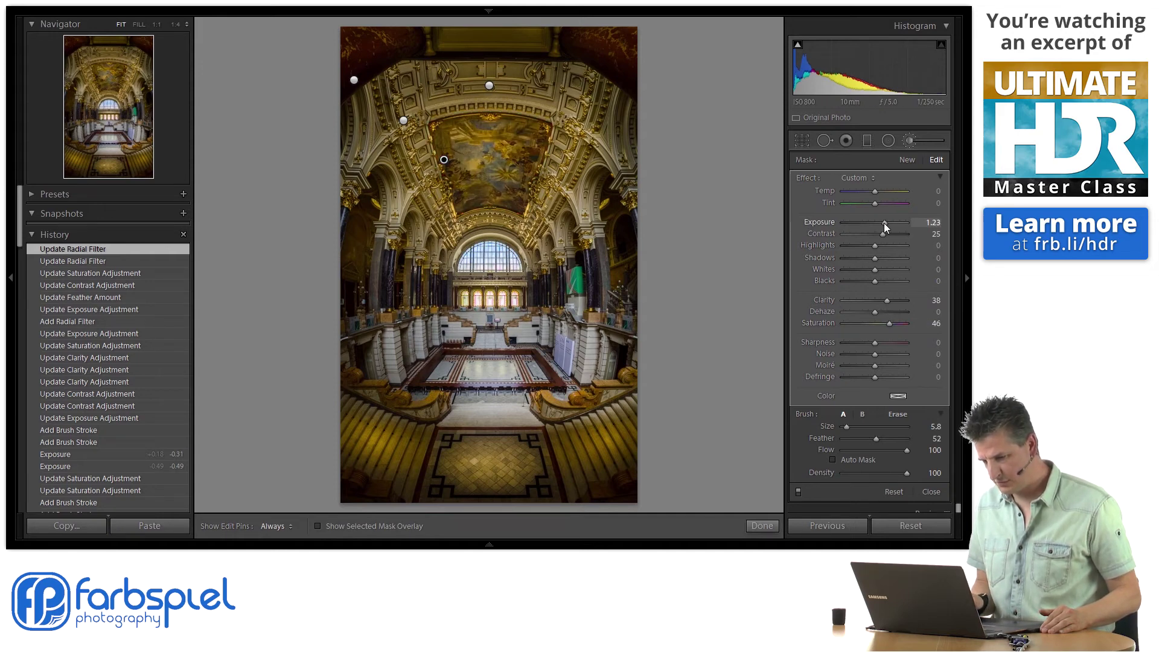
{"action": "left_click_drag", "start_coordinate": [883, 222], "coordinate": [885, 224]}
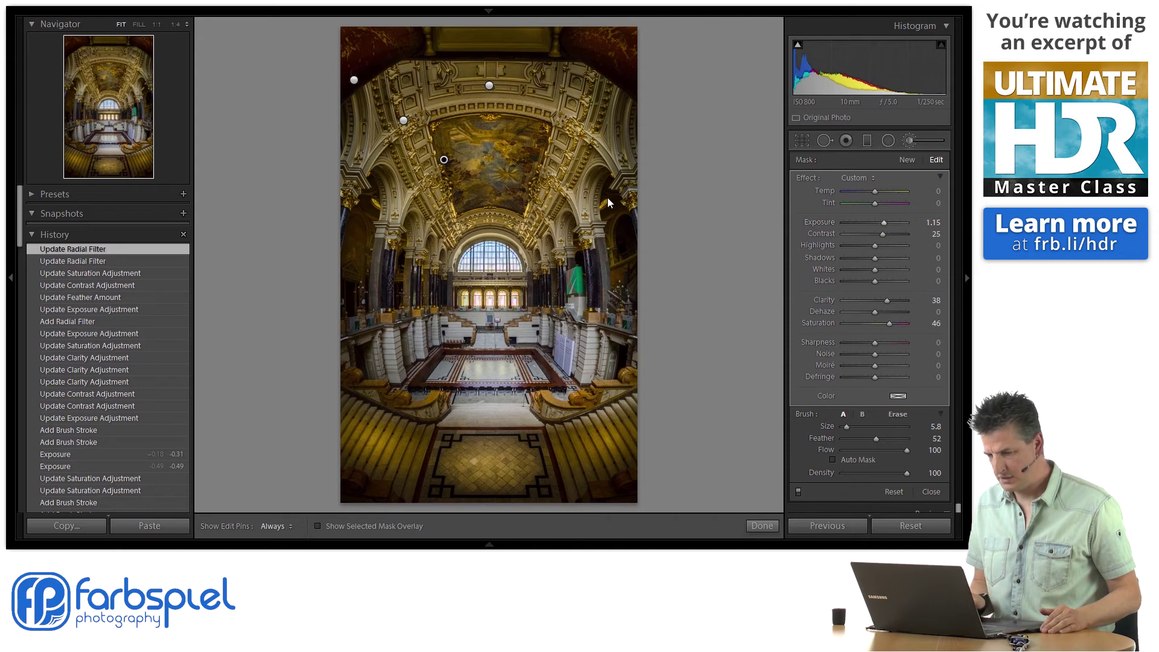
Raise the fresco radial filter's Exposure to 1.46.
{"action": "left_click", "coordinate": [888, 140]}
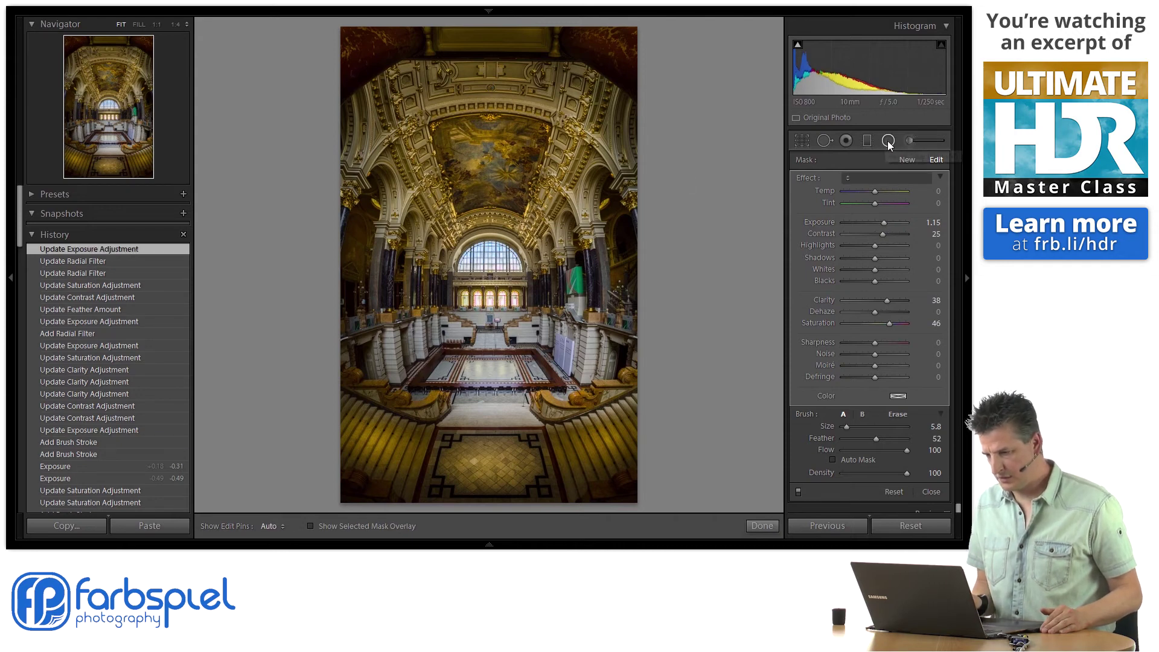
{"action": "left_click", "coordinate": [488, 163]}
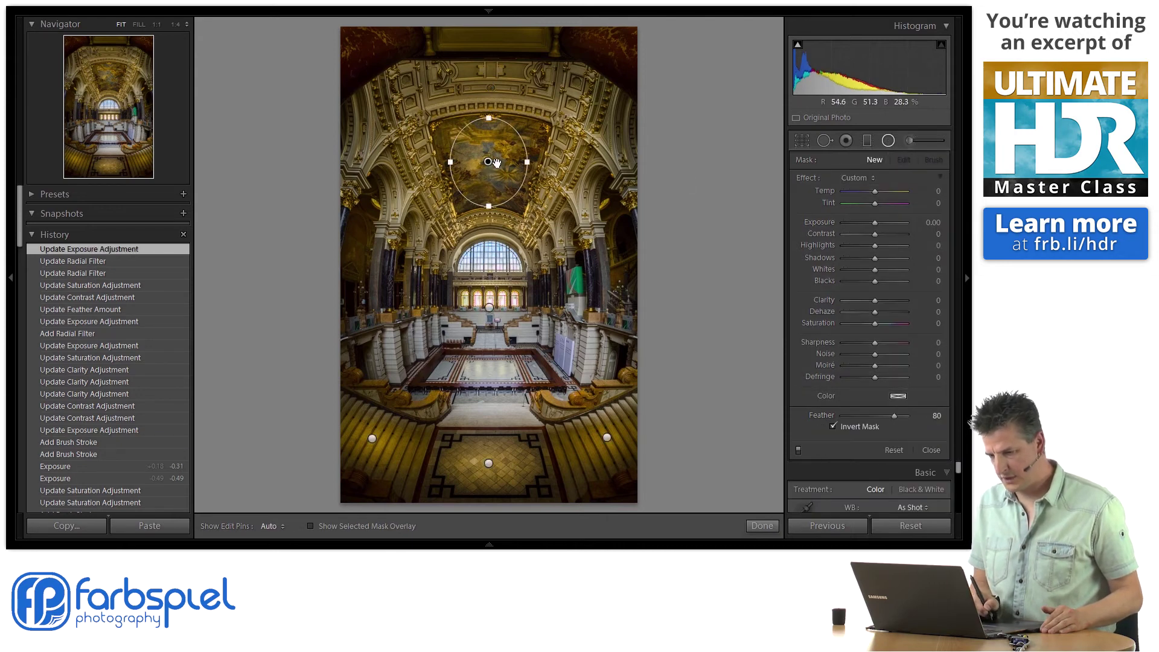
{"action": "left_click_drag", "start_coordinate": [886, 222], "coordinate": [885, 222]}
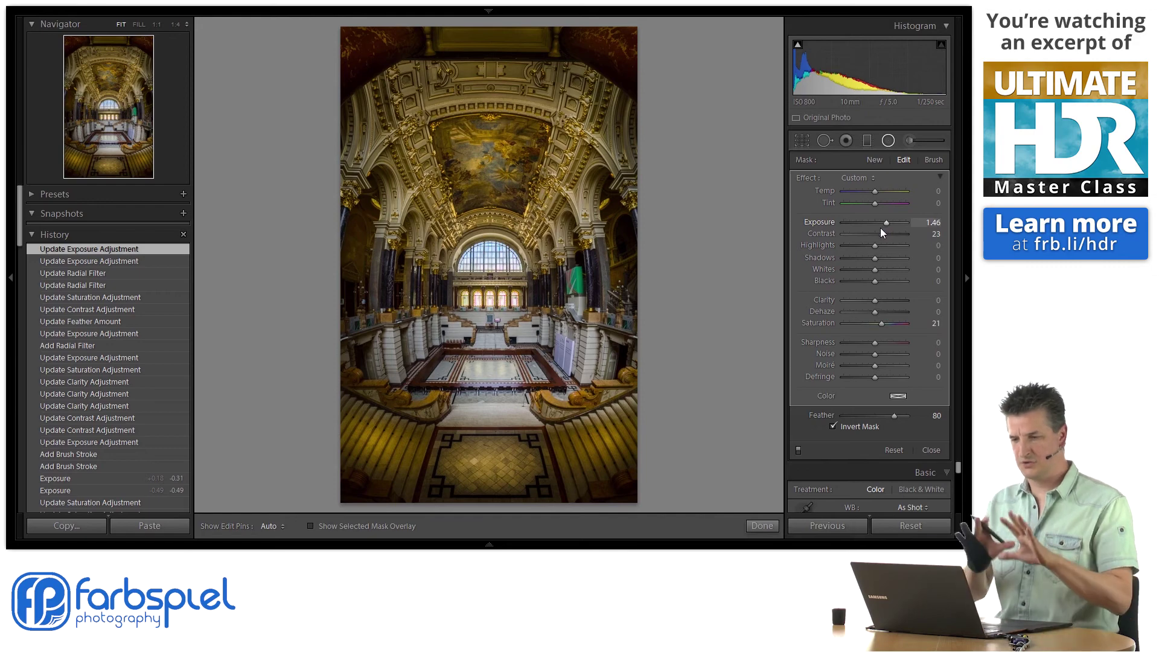